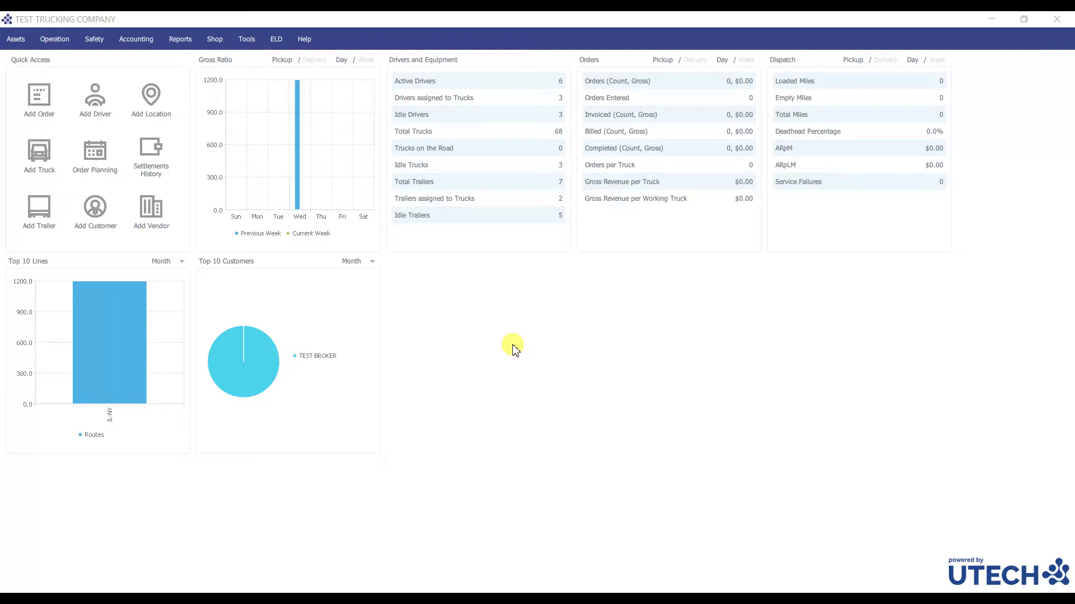
Open the Vendors List from the Assets menu.
click(16, 39)
click(44, 112)
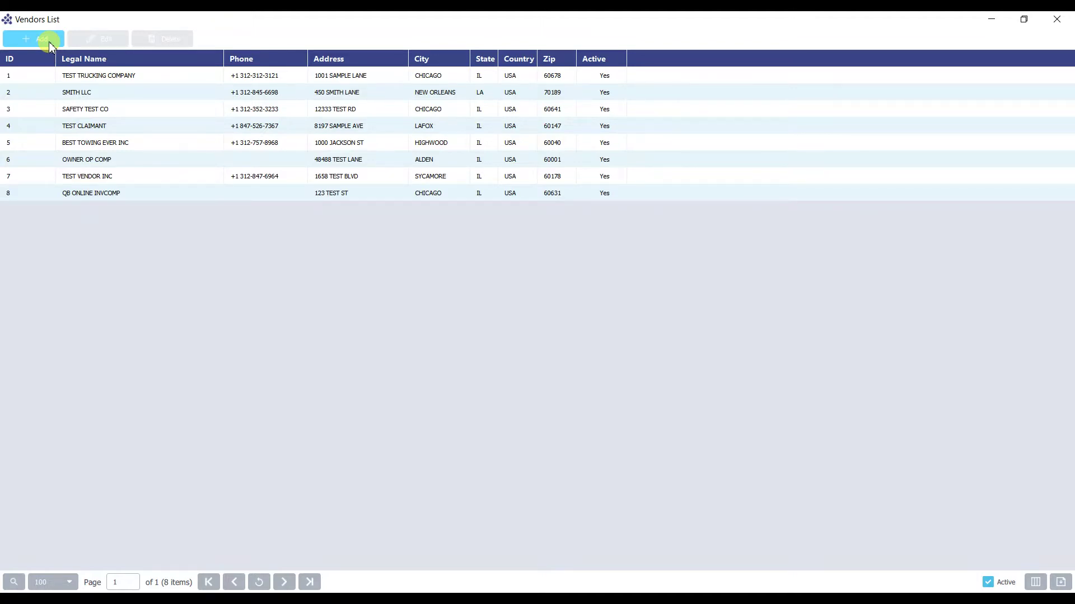
Select the SAFETY TEST CO vendor and show the search bar's filter-column dropdown.
click(117, 110)
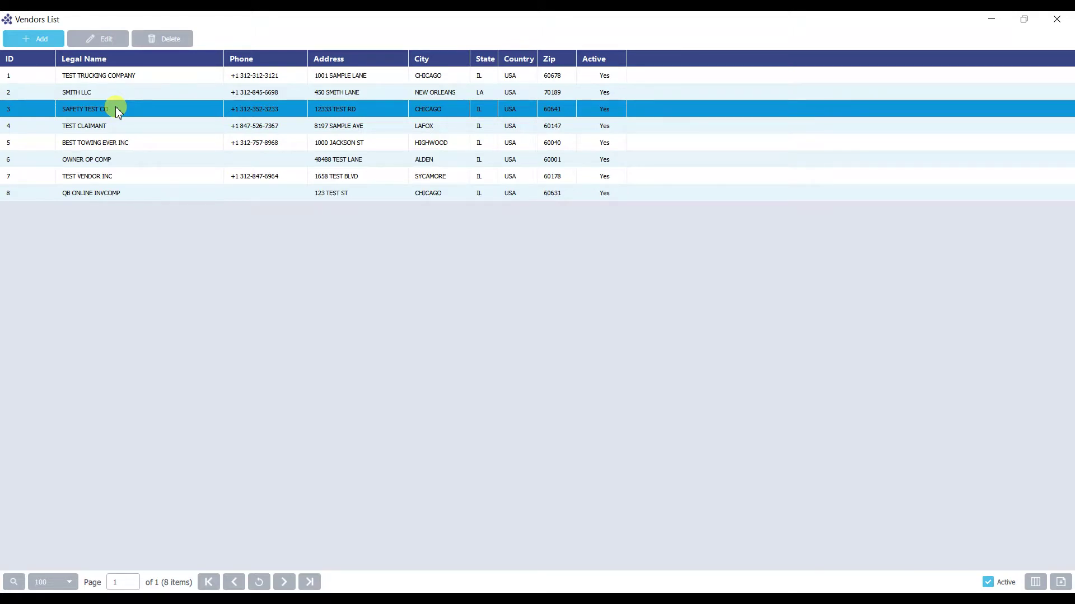
click(13, 582)
click(34, 562)
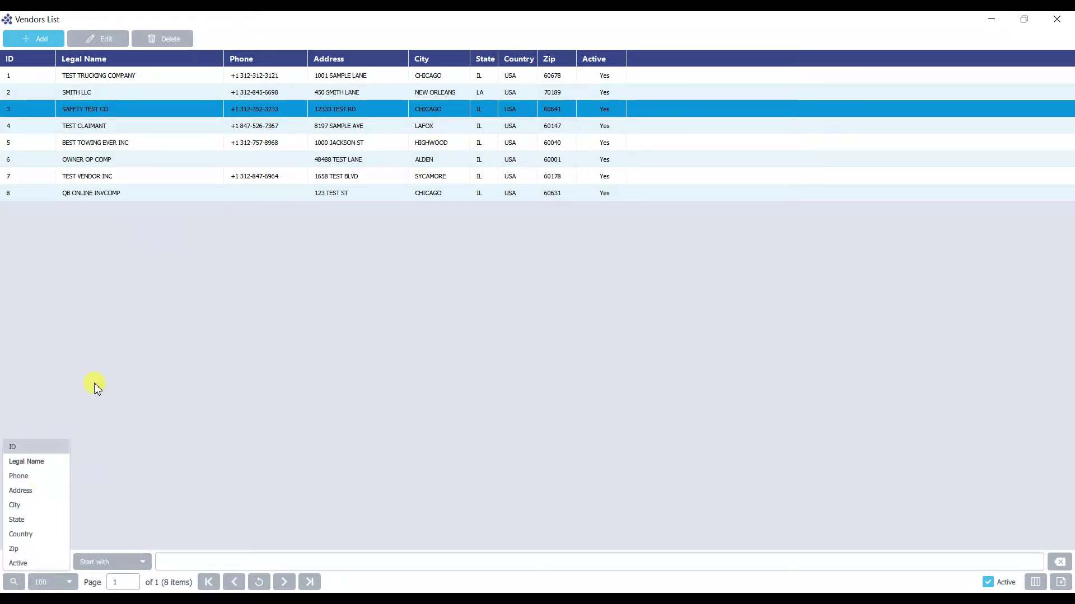
Set the vendor search filter to the Legal Name column.
click(208, 59)
click(216, 58)
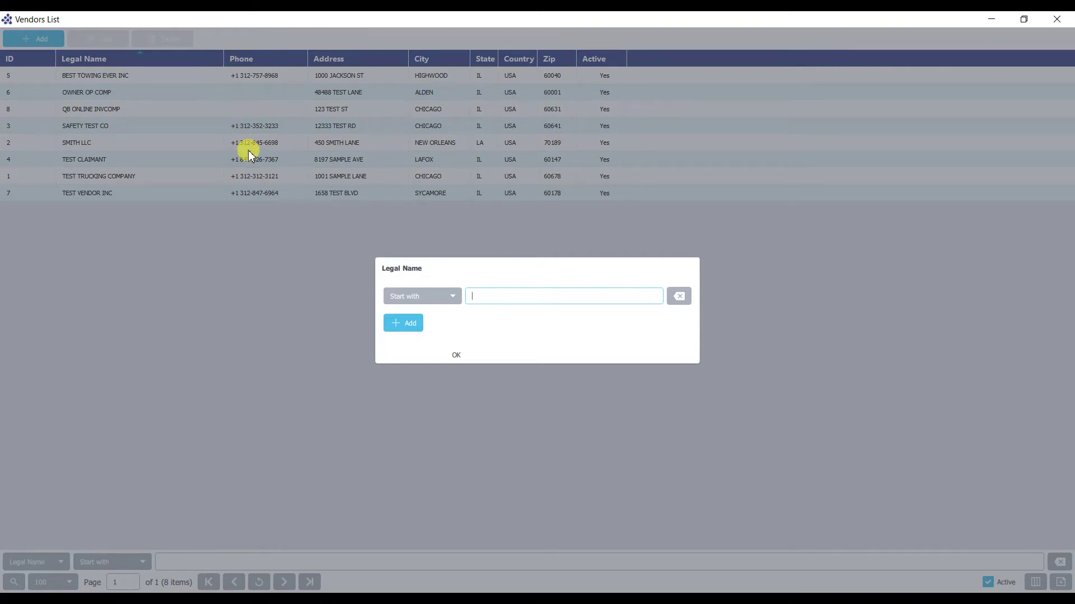
click(807, 435)
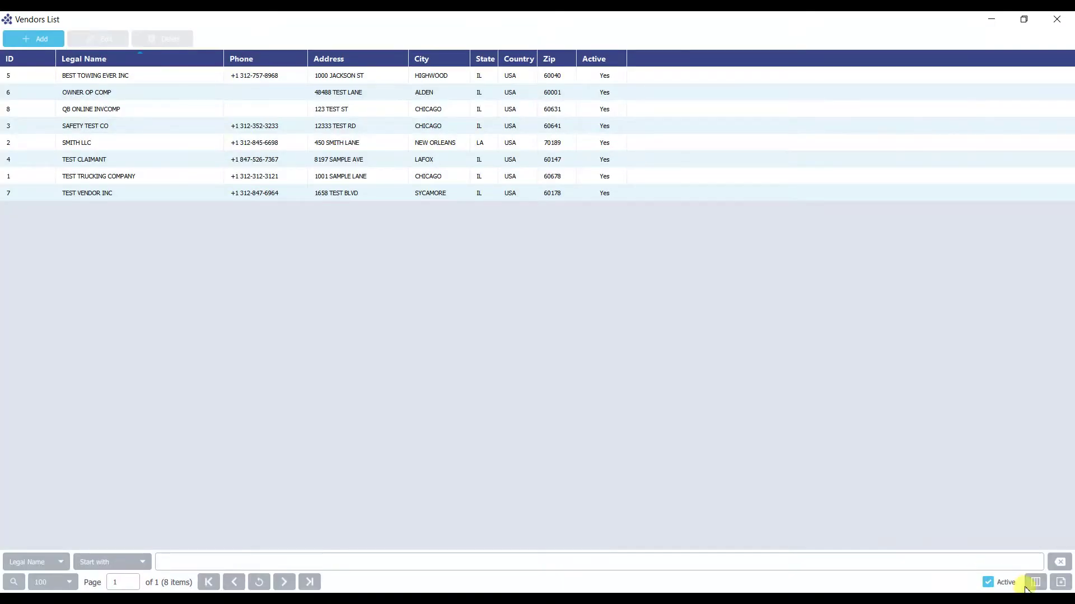
Look through the Columns List and Export format menus without changing anything.
click(1036, 582)
scroll(537, 346, down, 5)
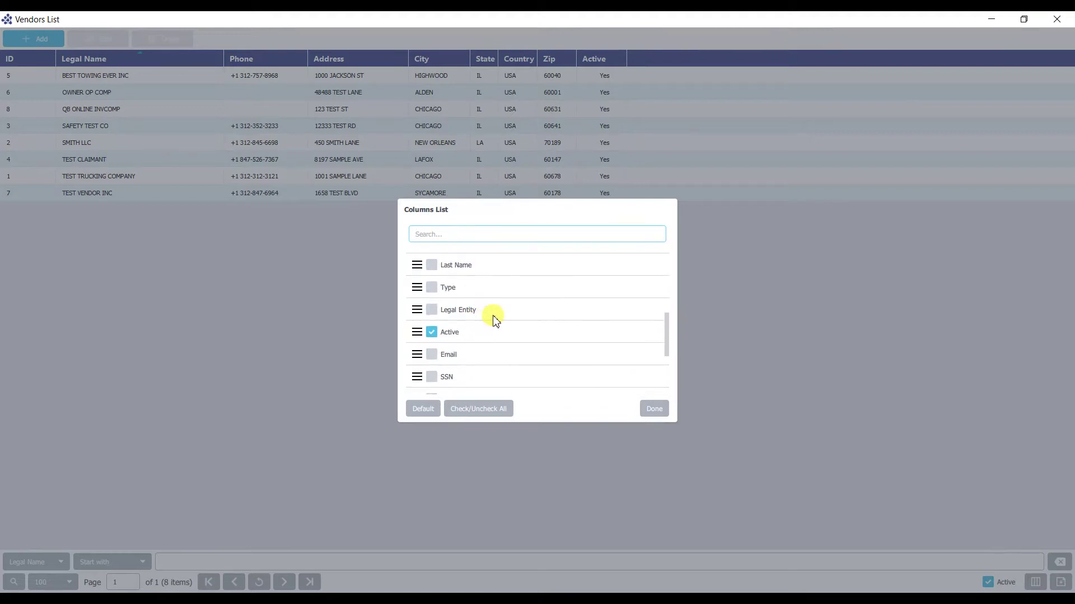
click(754, 319)
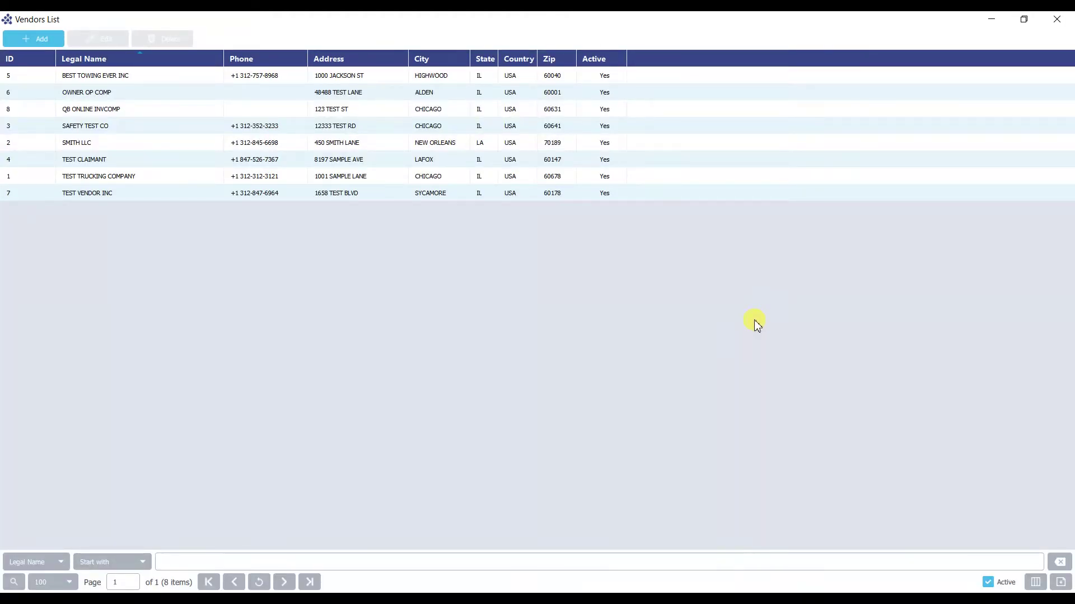
click(1055, 585)
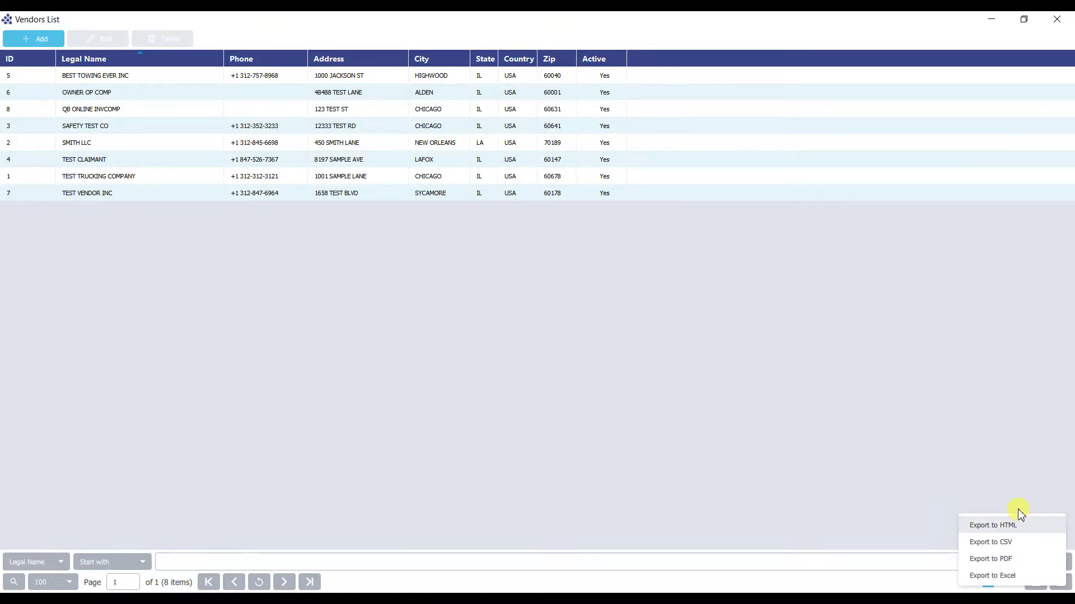
click(973, 447)
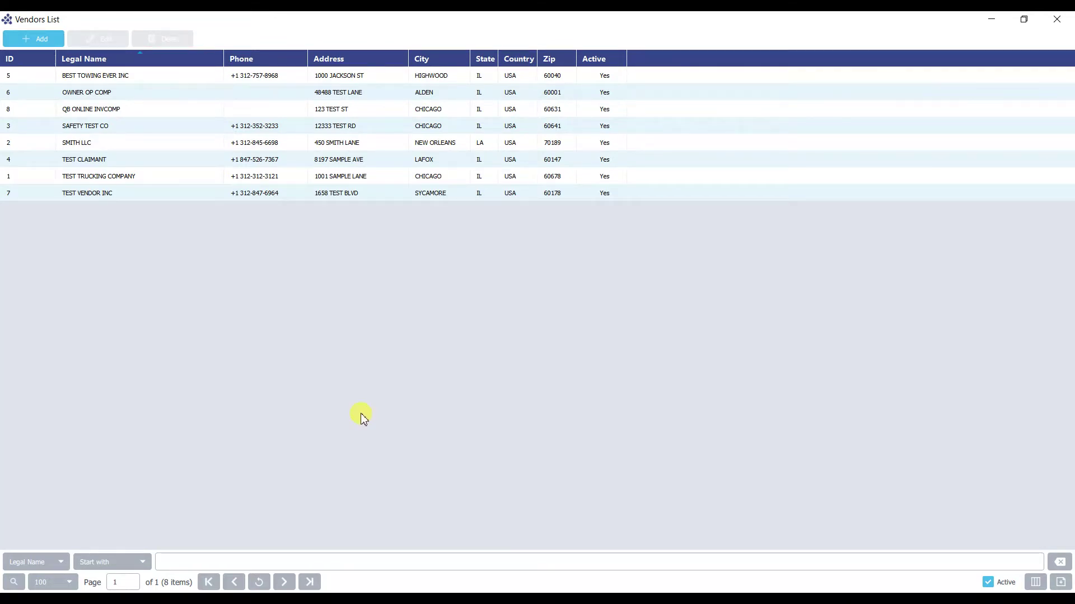
Add a new vendor record and focus its blank Vendor form.
click(31, 37)
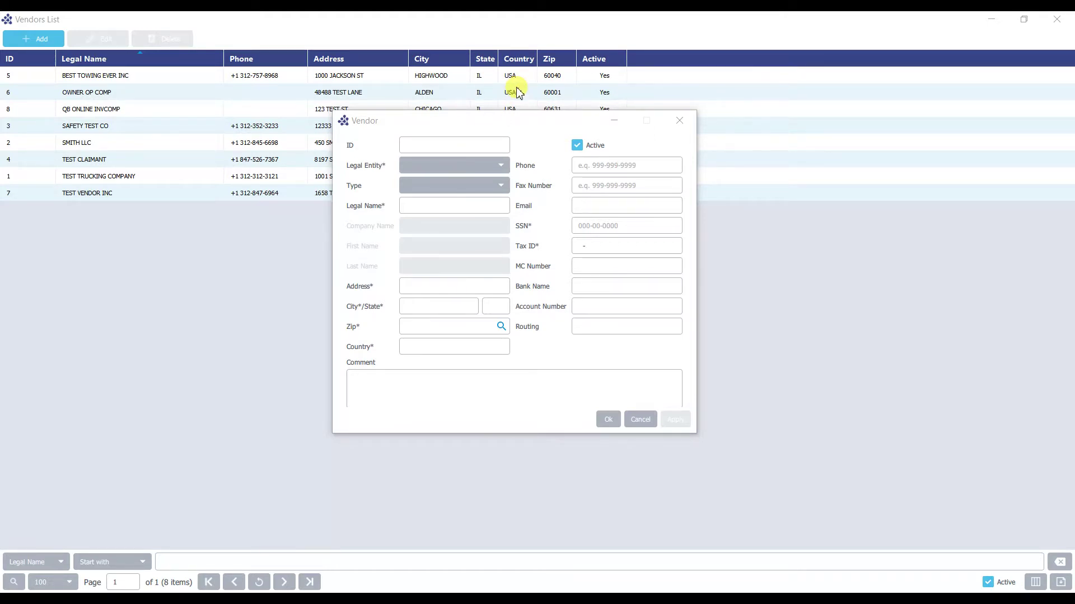
click(578, 146)
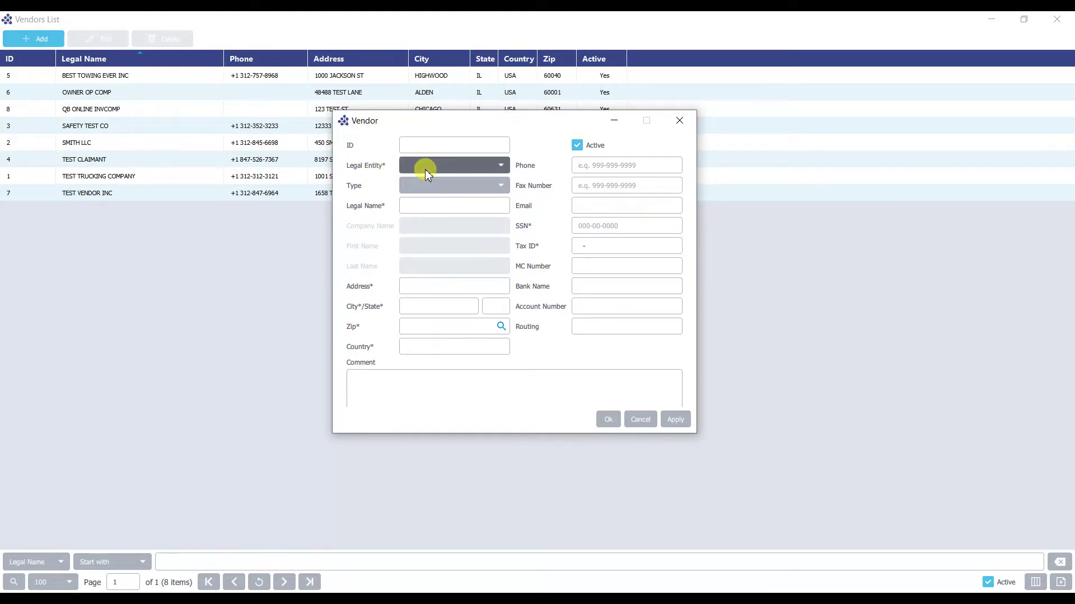
Choose Company as the Legal Entity and Invoicing Company as the vendor Type.
click(422, 168)
click(429, 179)
click(406, 181)
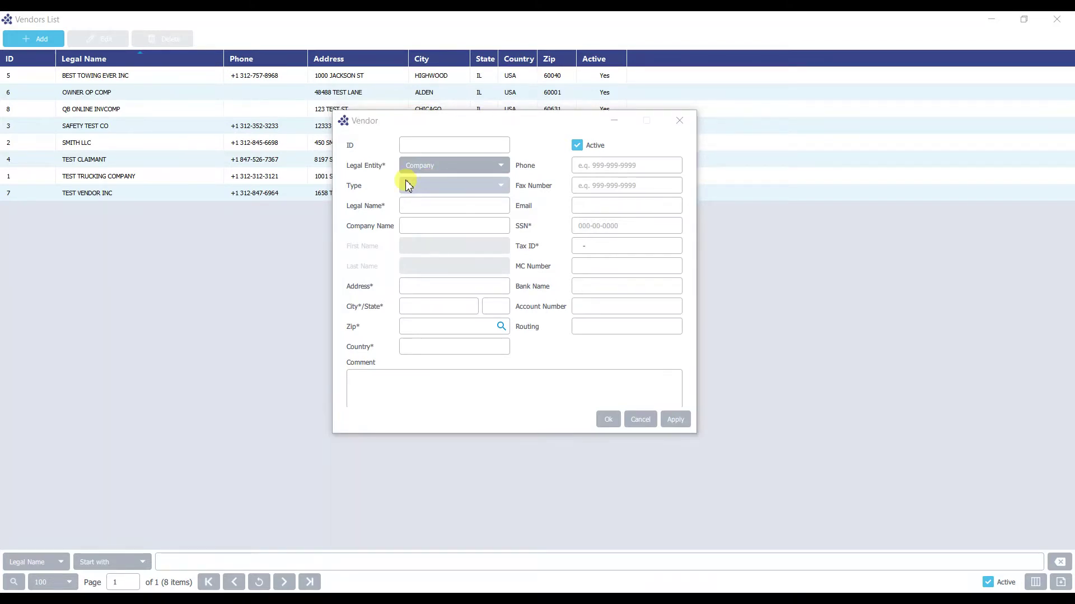
click(441, 196)
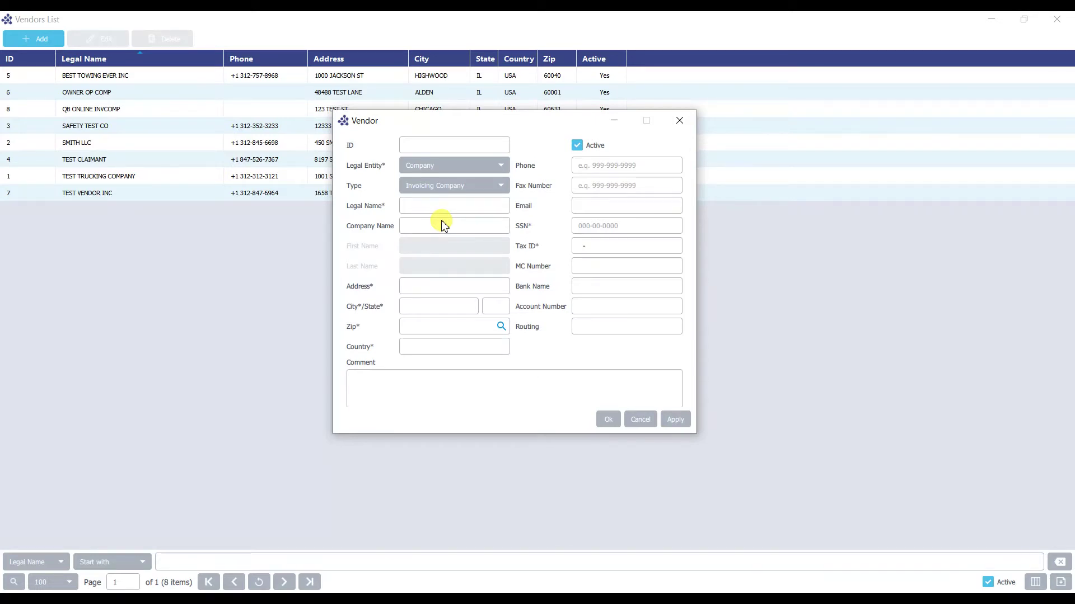
scroll(468, 165, down, 1)
Reselect Company, then enter Legal Name TRUCKING BUSINESS INC and Company Name DBA TRUCKERS INC.
click(468, 165)
click(456, 176)
click(435, 207)
text(TRUCKING BUSINESS INC)
click(429, 228)
text(DBA TRUCKERS )
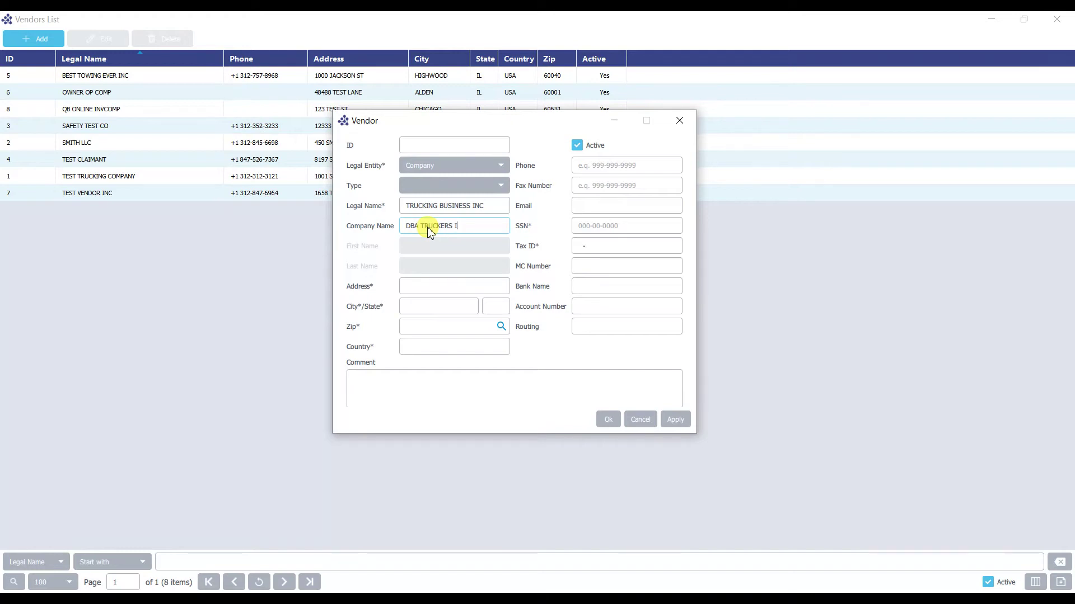
text(INC)
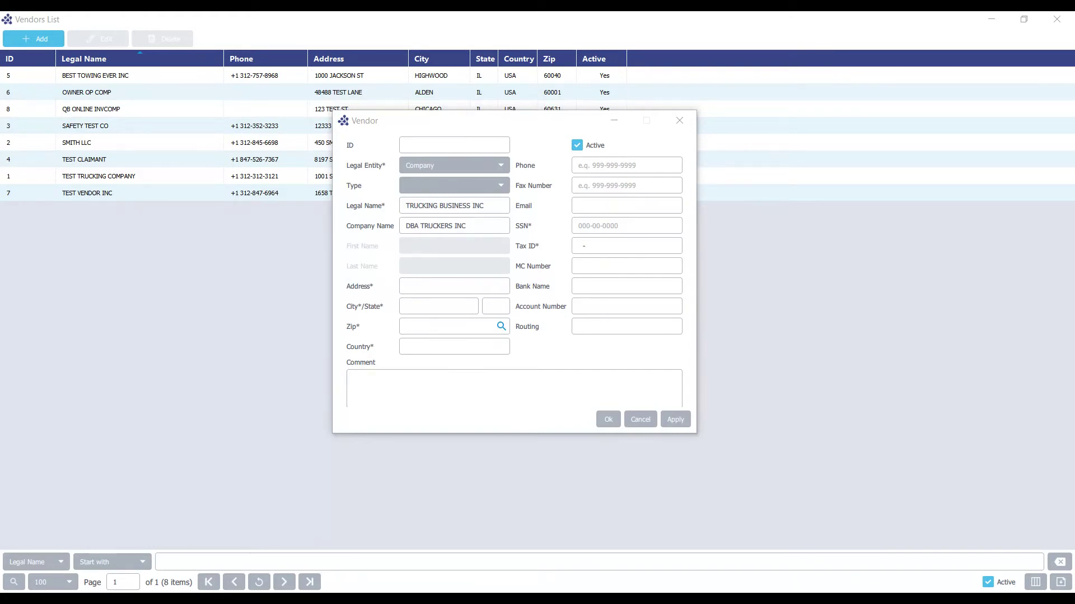
Enter zip 60188 to auto-fill CAROL STREAM, IL, USA, and street address 1485 TEST RD.
click(501, 326)
scroll(566, 288, down, 5)
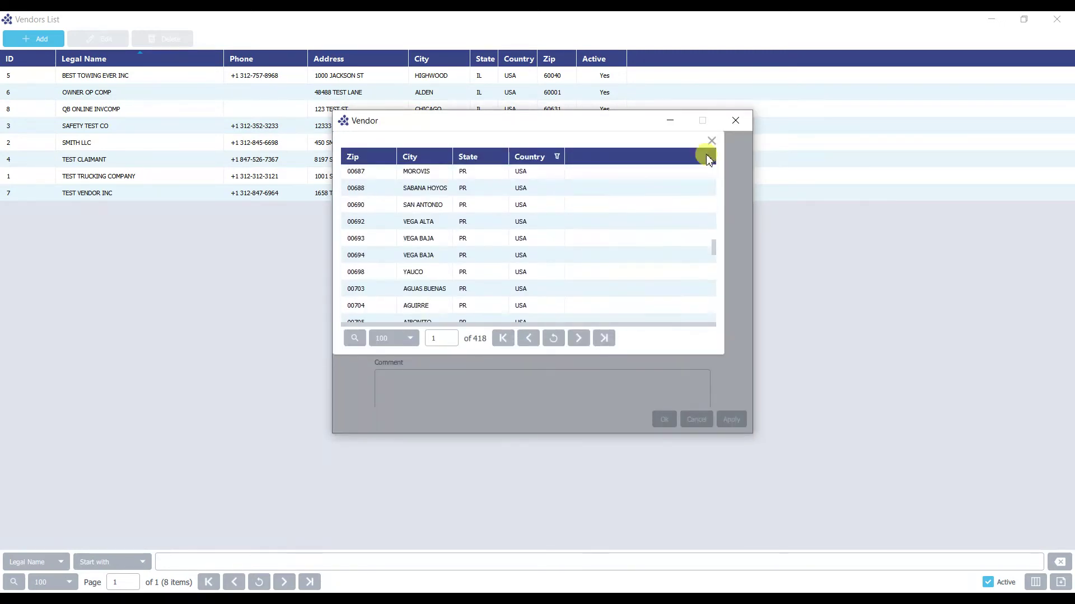
click(711, 141)
text(60188)
click(424, 288)
text(1485 TEST RD)
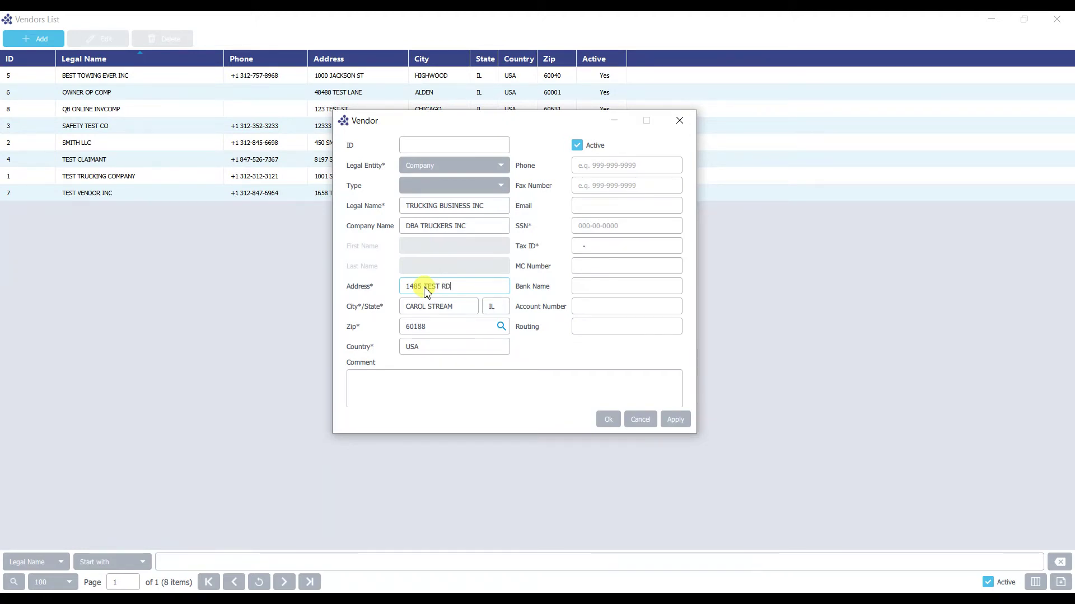
click(587, 171)
Fill in the Phone, Fax Number and Email fields with the vendor's contact details.
click(608, 185)
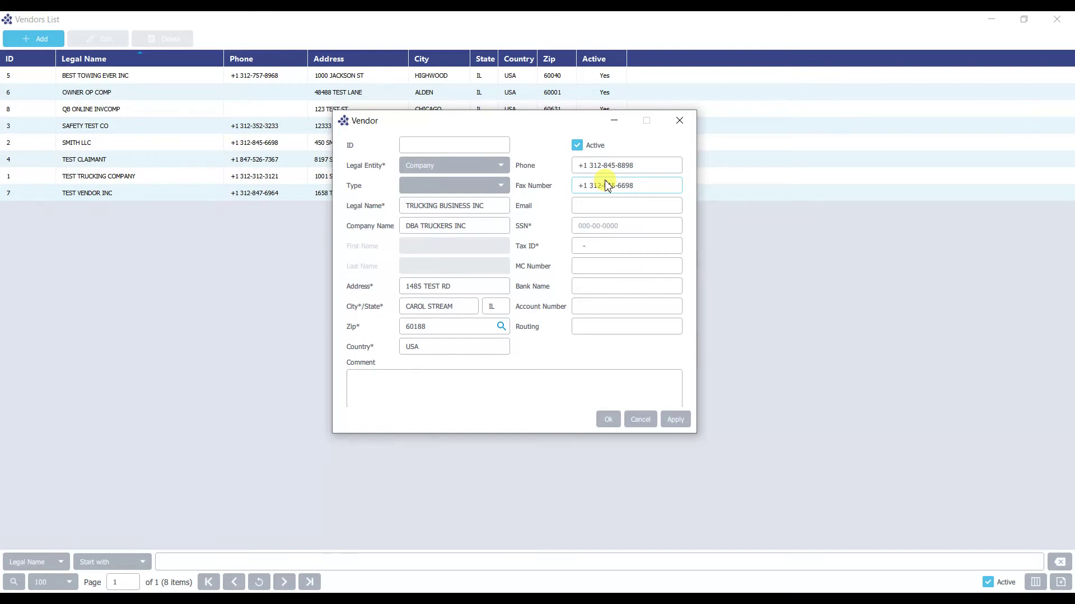
click(592, 212)
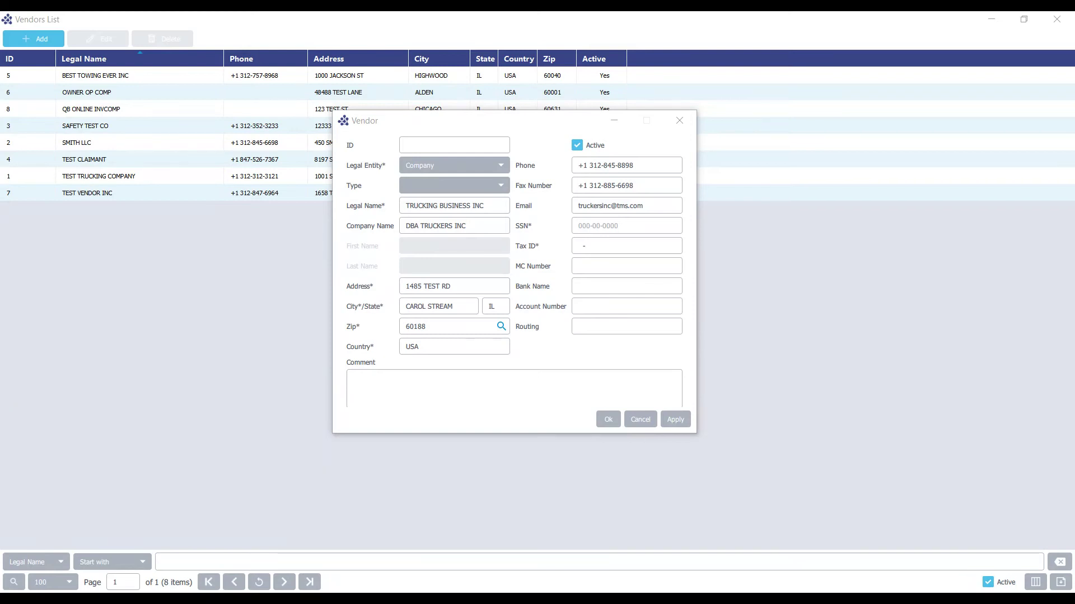
Enter the vendor's tax ID and MC number.
click(579, 247)
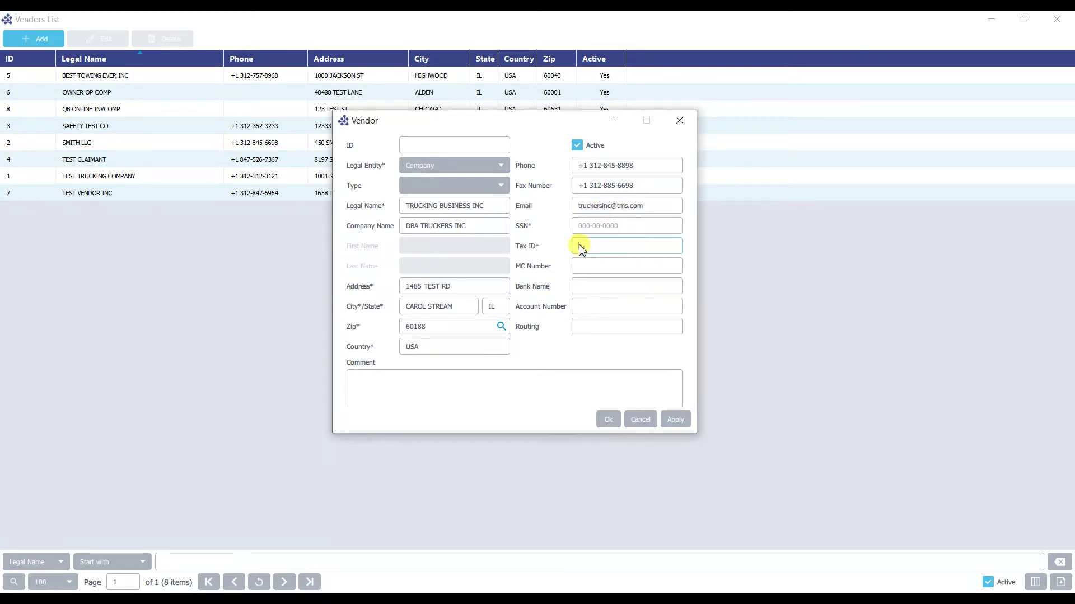
text(0000000000)
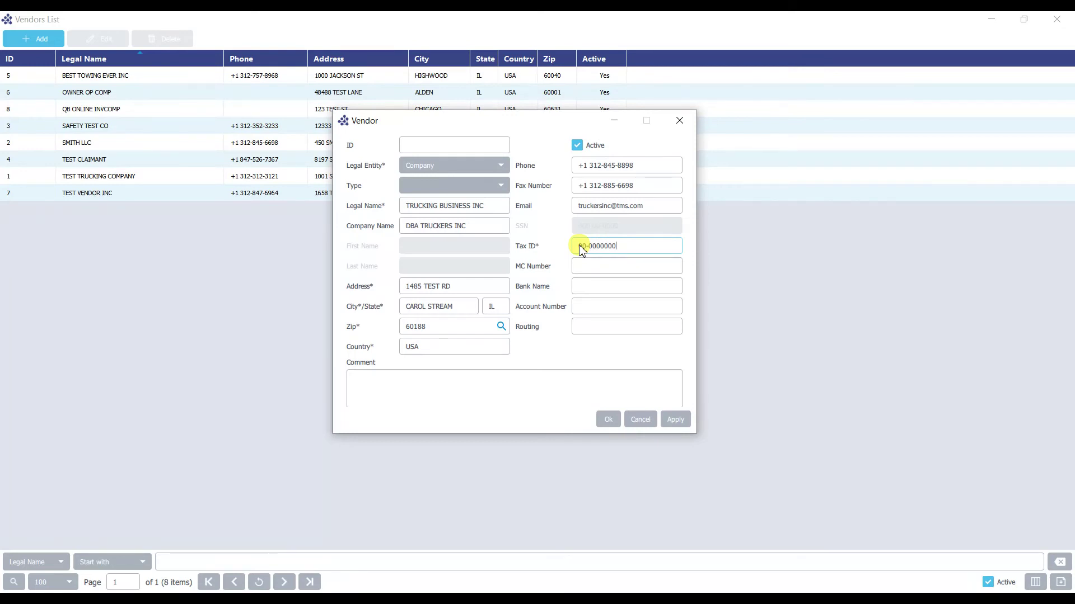
click(583, 266)
text(123456)
Add CHASE as the bank, with the vendor's account and routing numbers.
click(588, 286)
text(CHASE)
click(588, 306)
text(12345678)
click(583, 326)
text(123456789)
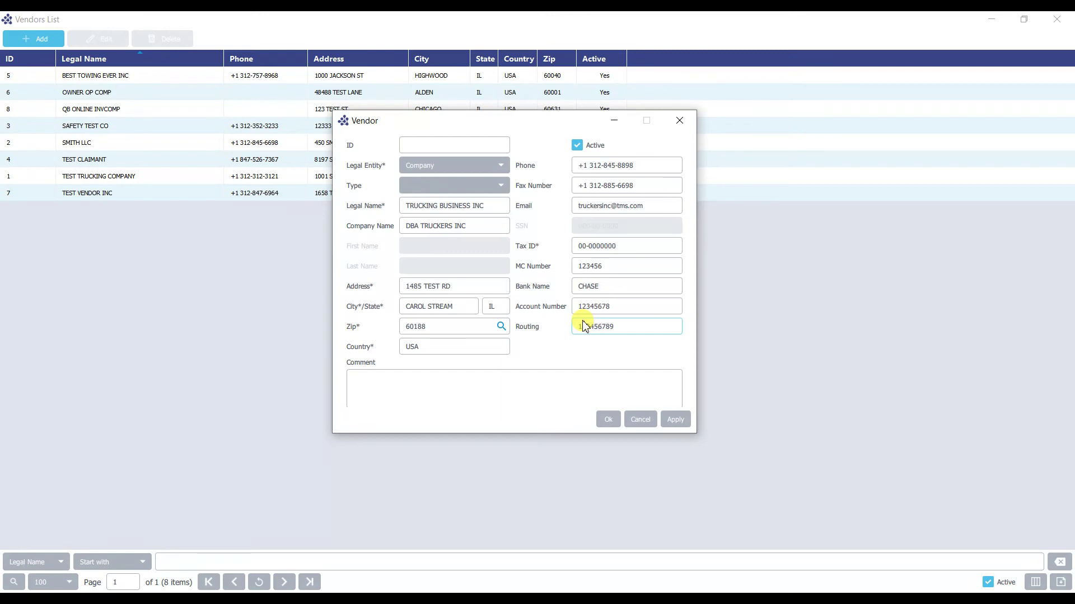
Add the comment 'vendor notes' and apply to save the vendor.
click(375, 379)
text(ve)
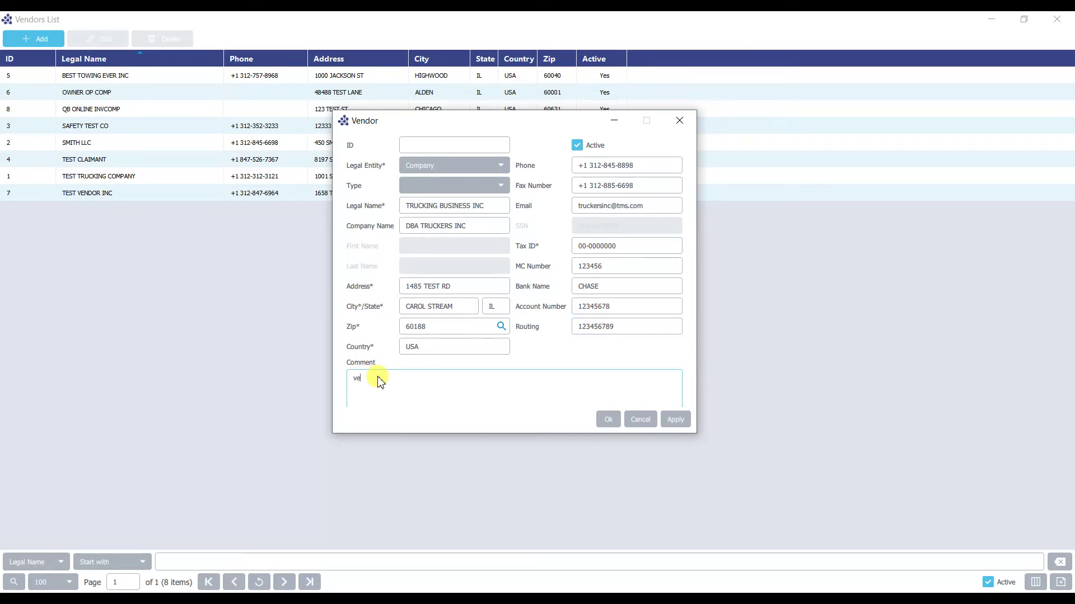
text(ndor notes)
click(676, 419)
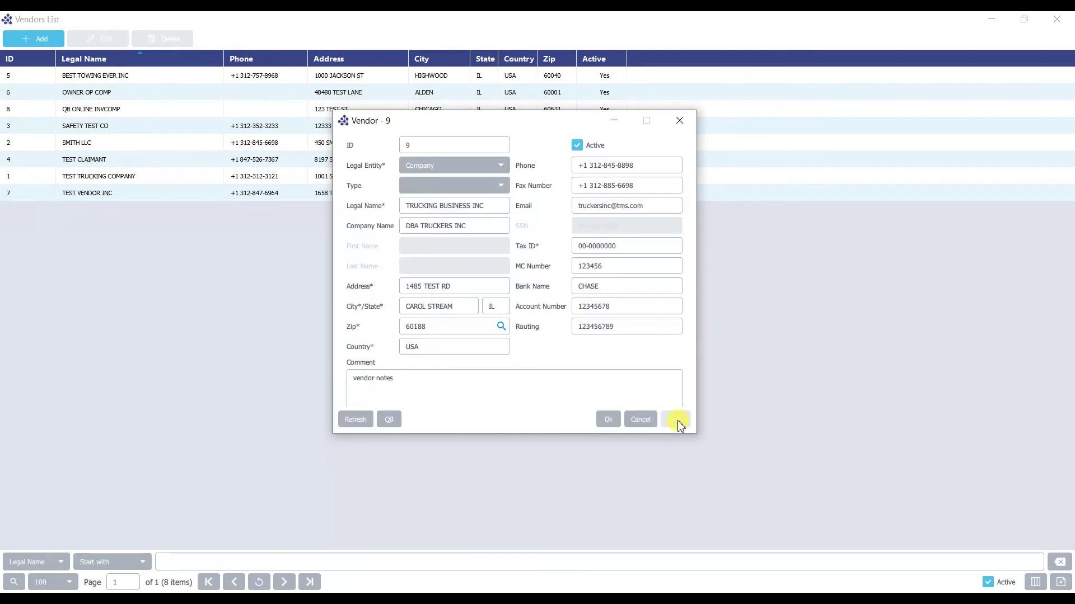
Close the Vendor - 9 form, dismissing the Save Changes prompt, to return to the list.
click(491, 388)
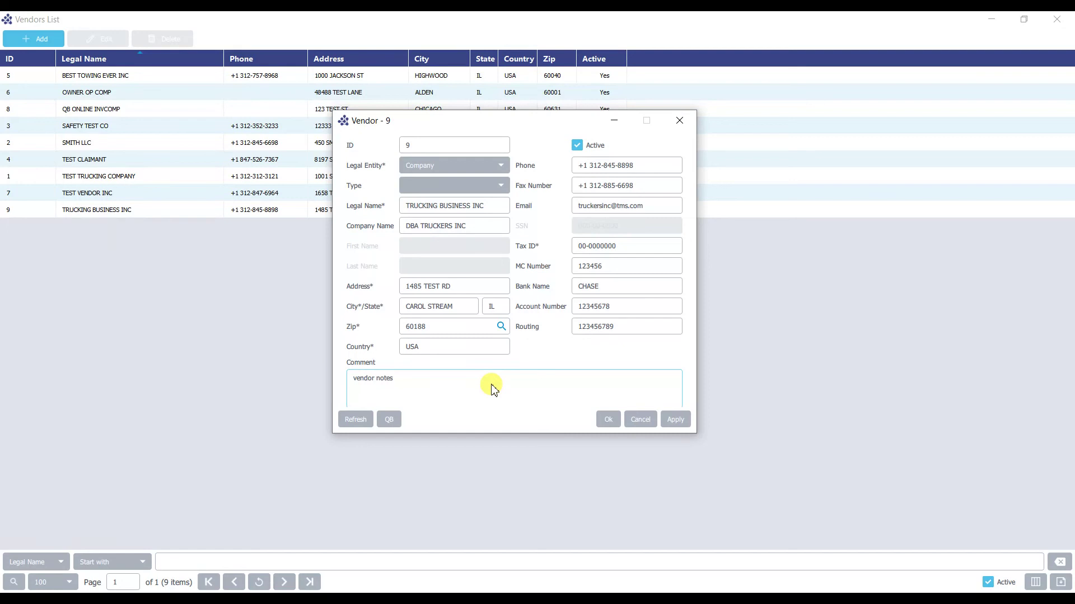
click(640, 421)
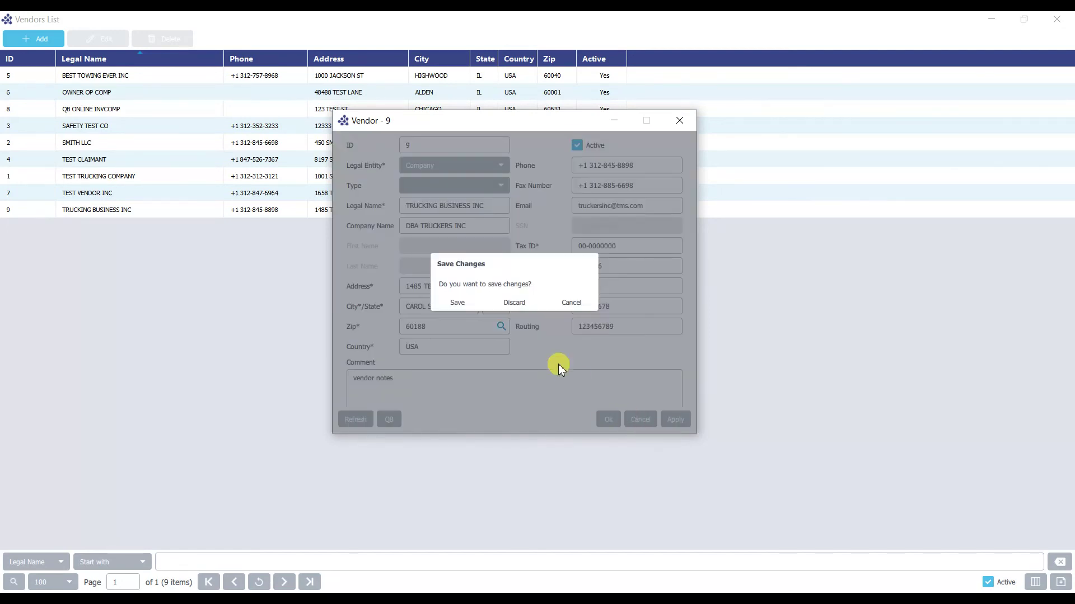
click(565, 303)
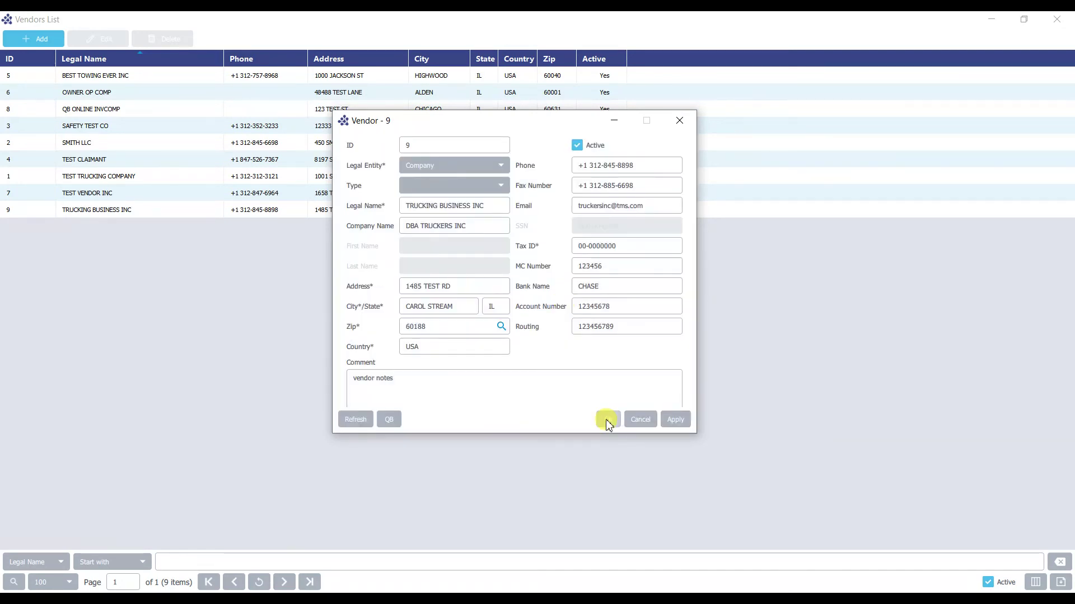
click(607, 420)
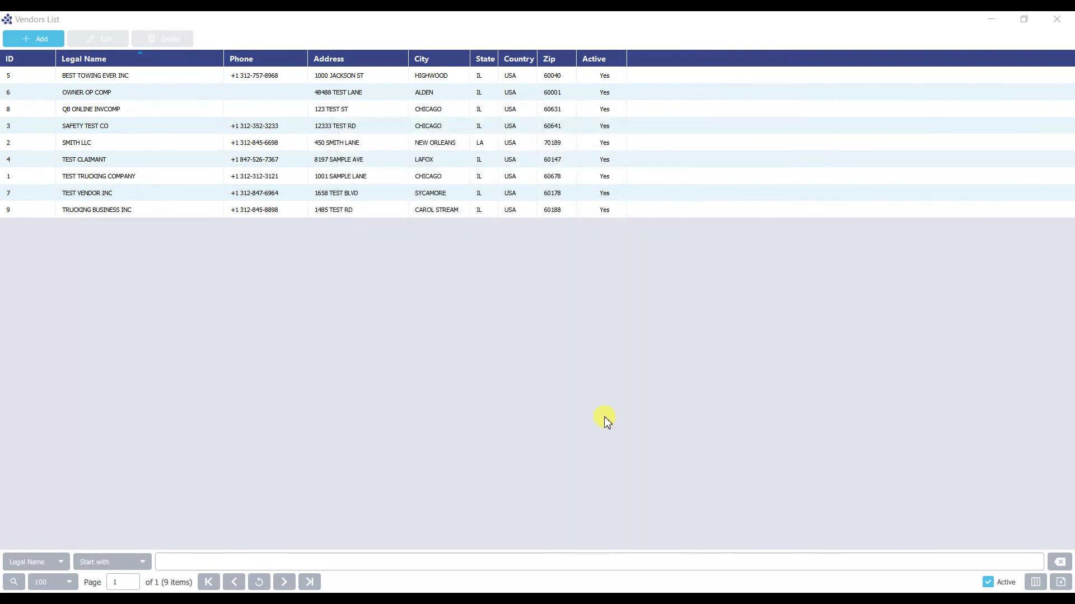